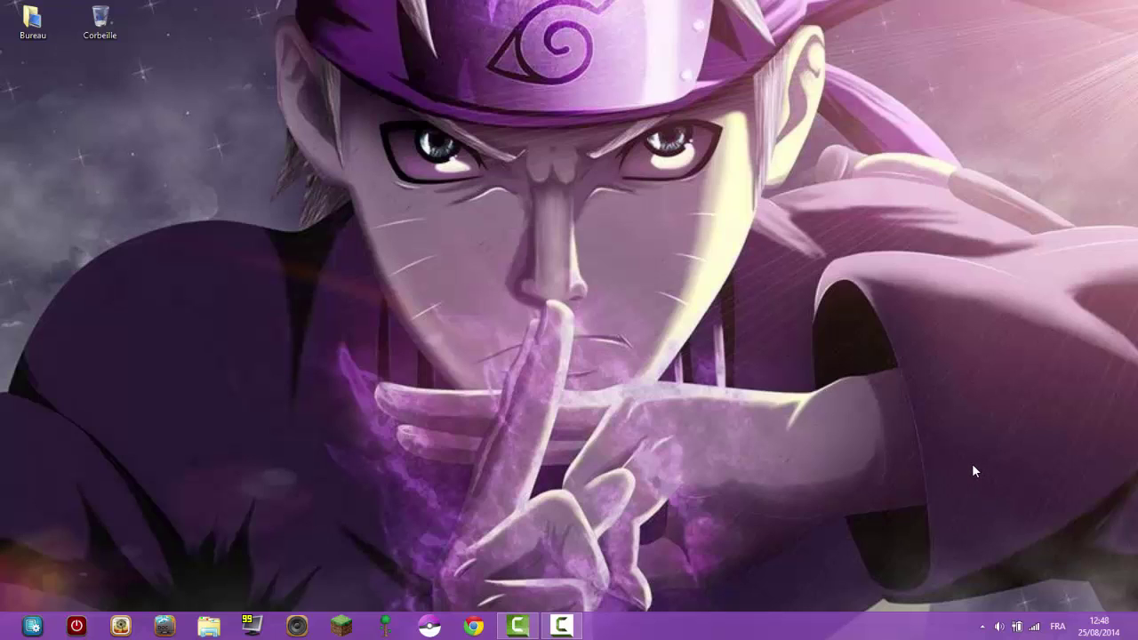
# Check the list of installed keyboard languages and the desktop settings pane, closing both without changes
pyautogui.click(1056, 627)
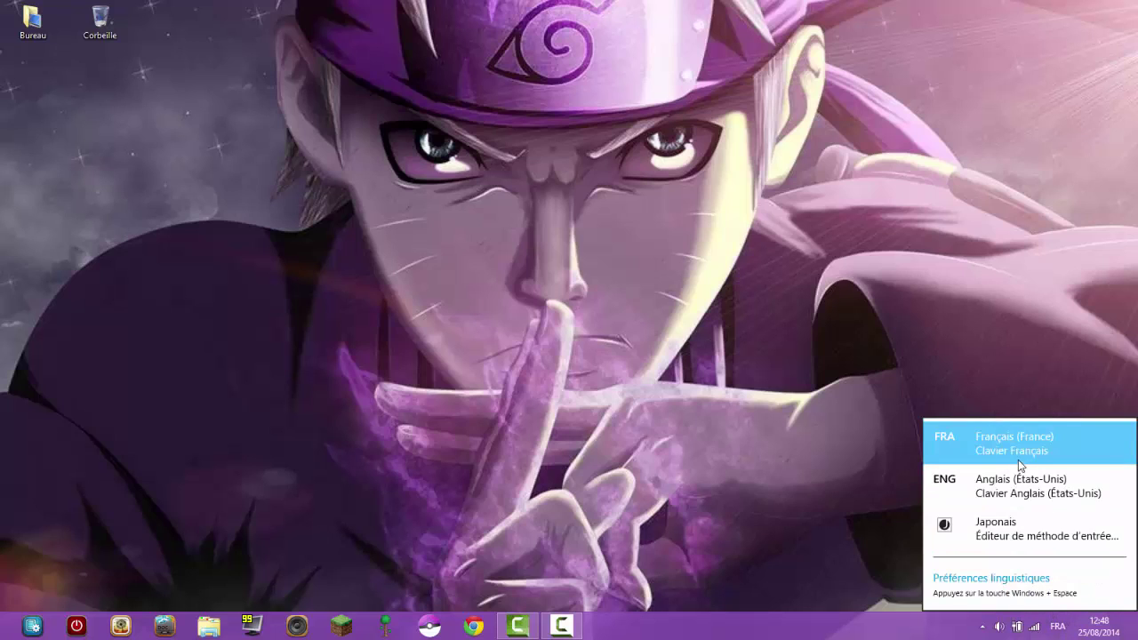
pyautogui.click(608, 468)
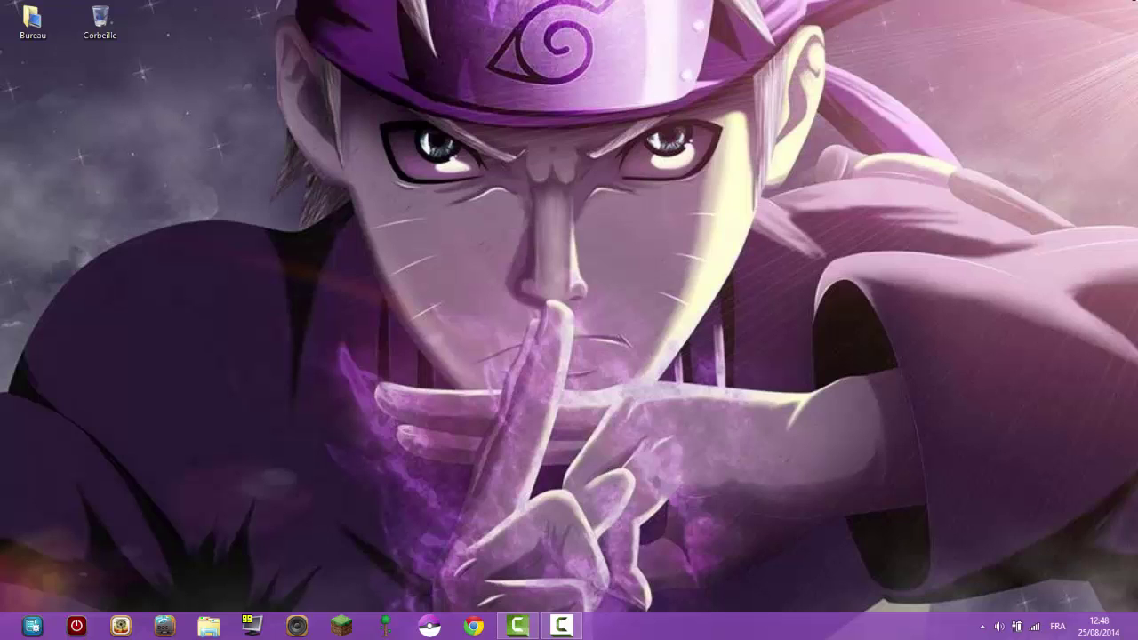
pyautogui.moveTo(1131, 311)
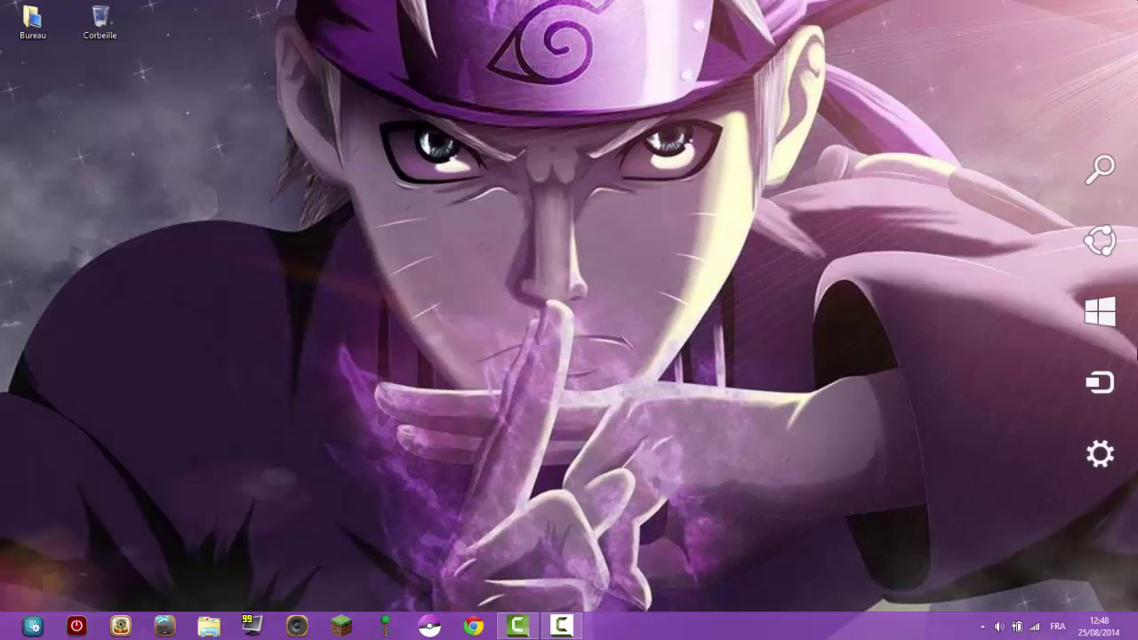
pyautogui.click(1106, 471)
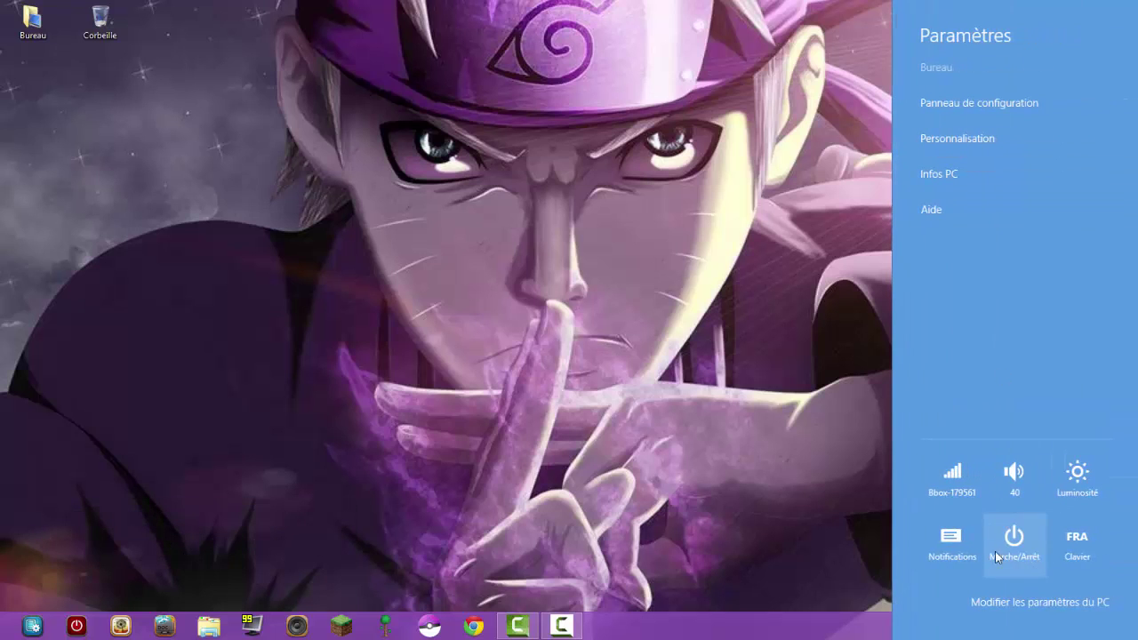
pyautogui.click(808, 325)
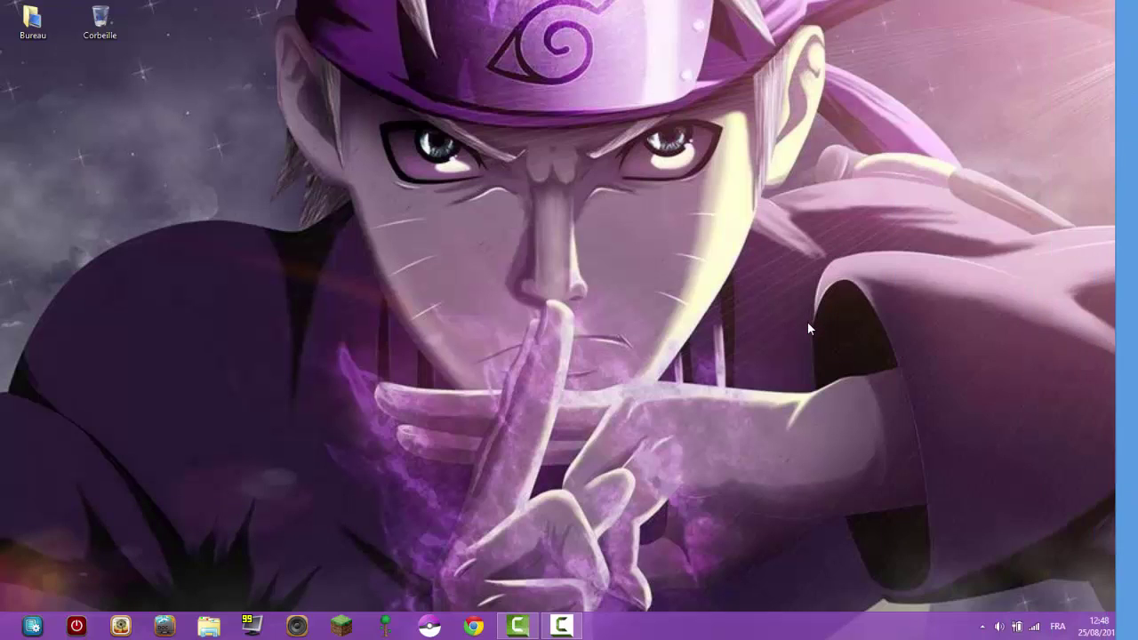
# Test the French keyboard layout by entering random letters in the Start screen app search, and clear them
pyautogui.press('super')
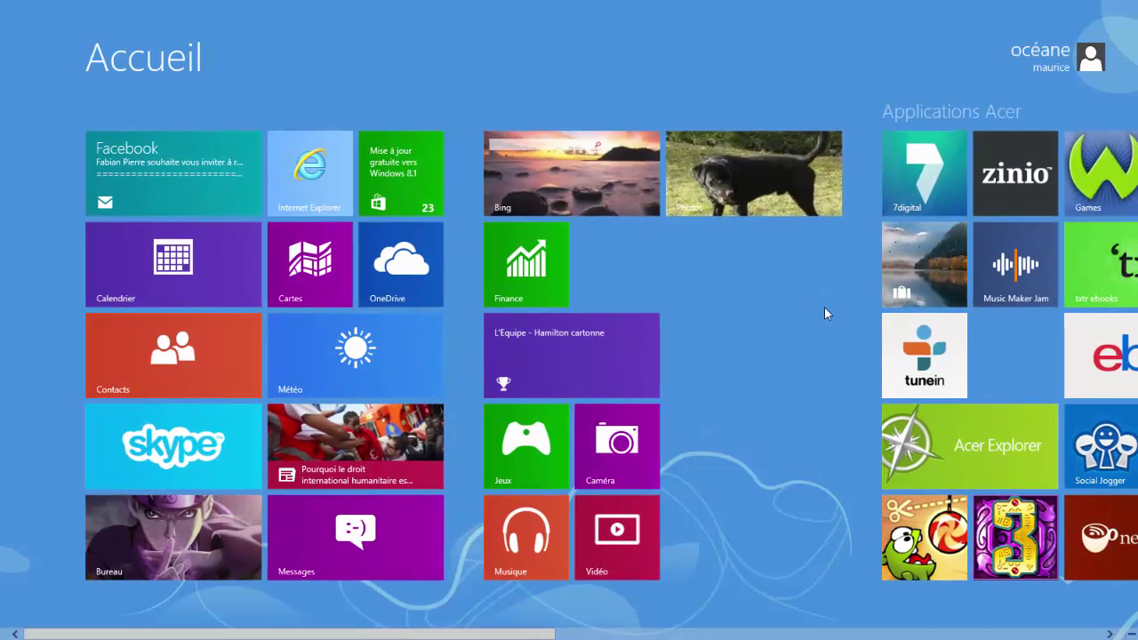
pyautogui.write('deuisqgd')
pyautogui.press('BackSpace')
pyautogui.press('BackSpace')
pyautogui.press('BackSpace')
pyautogui.press('BackSpace')
pyautogui.press('BackSpace')
pyautogui.press('BackSpace')
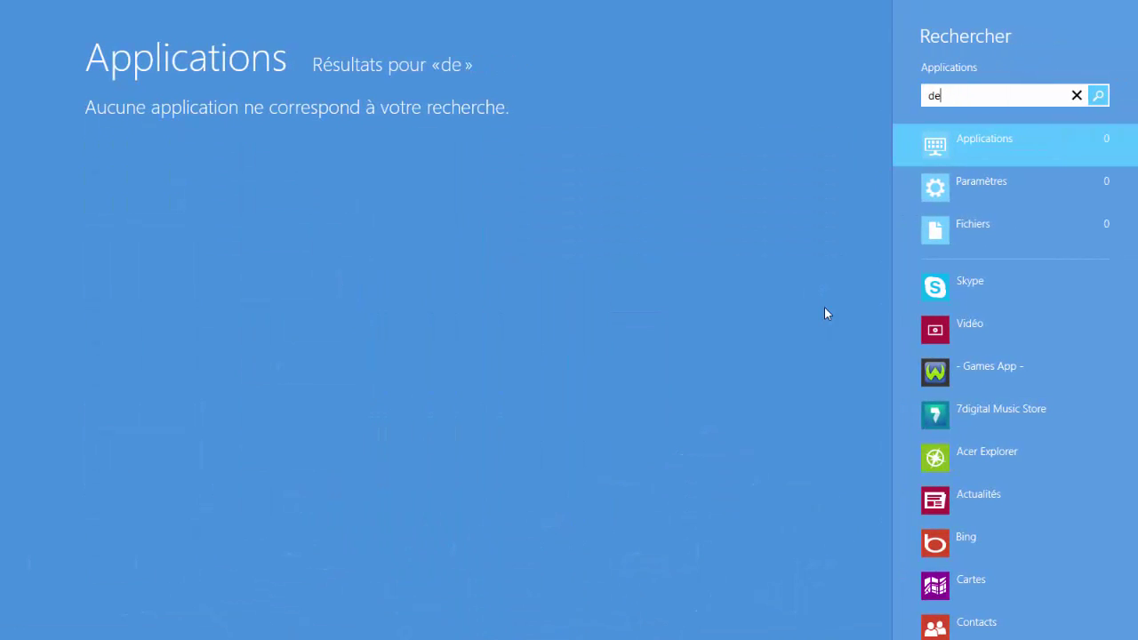
pyautogui.press('BackSpace')
pyautogui.press('BackSpace')
# Enter "azert" in the app search to demonstrate the AZERTY layout, and clear the search text
pyautogui.write('azert')
pyautogui.press('BackSpace')
pyautogui.press('BackSpace')
pyautogui.press('BackSpace')
pyautogui.press('BackSpace')
pyautogui.press('BackSpace')
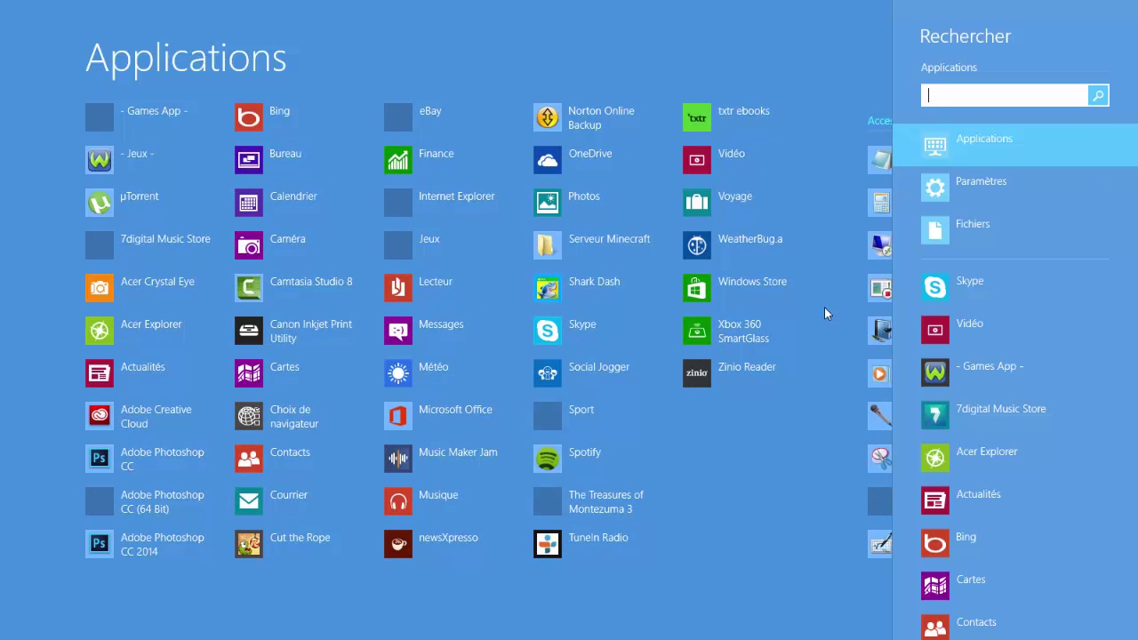
# Test the English keyboard layout by entering letters starting with "qw" in the app search, clear them, and return to the desktop
pyautogui.write('qw')
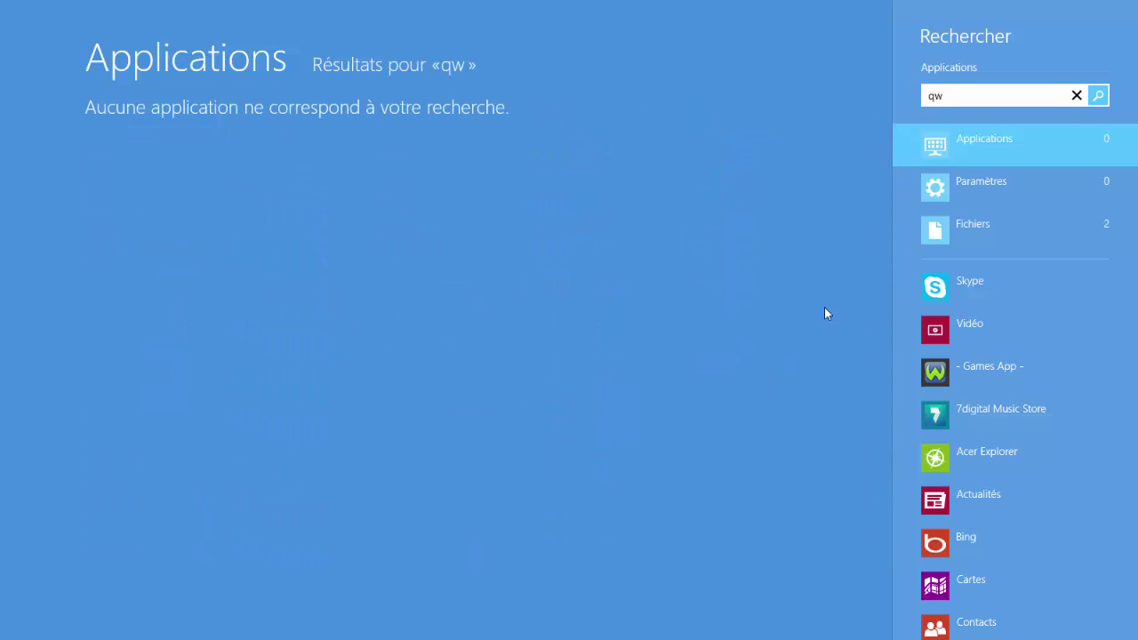
pyautogui.write('ewww')
pyautogui.press('BackSpace')
pyautogui.press('BackSpace')
pyautogui.press('BackSpace')
pyautogui.press('BackSpace')
pyautogui.press('BackSpace')
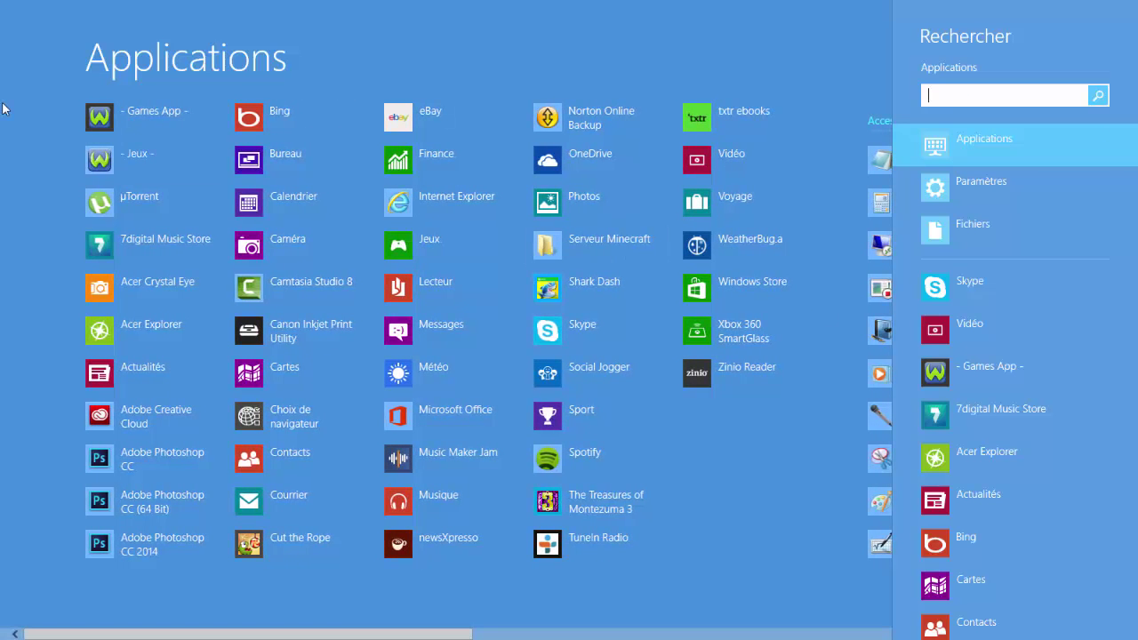
pyautogui.click(2, 7)
pyautogui.moveTo(586, 320); pyautogui.dragTo(629, 336)
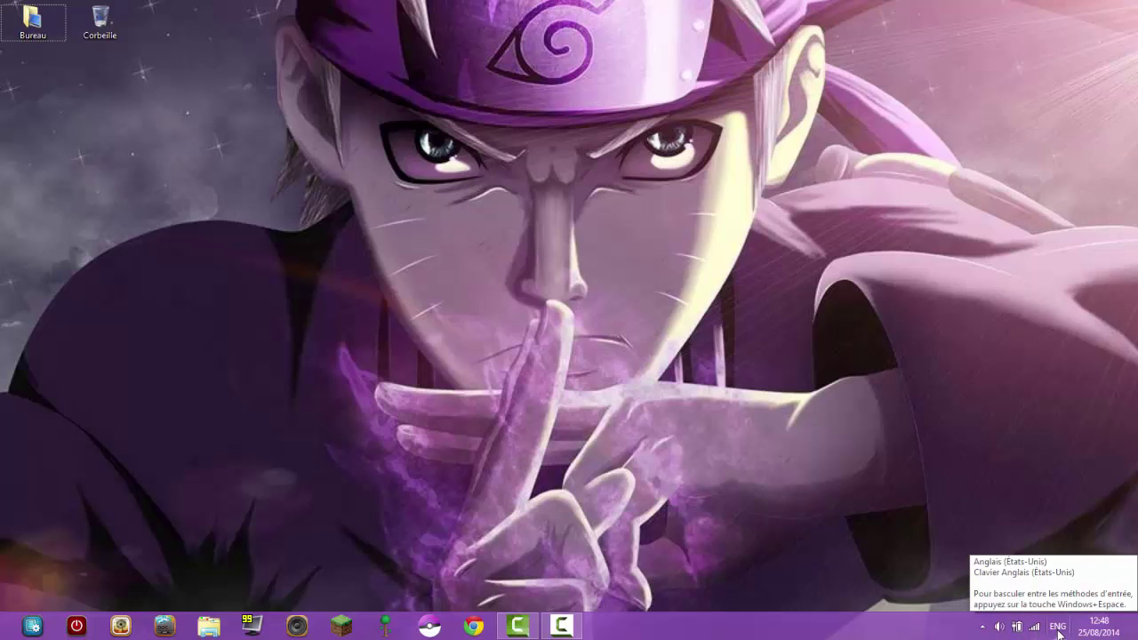
# Cycle the keyboard input language through Japanese and back to French
pyautogui.press('super+space')
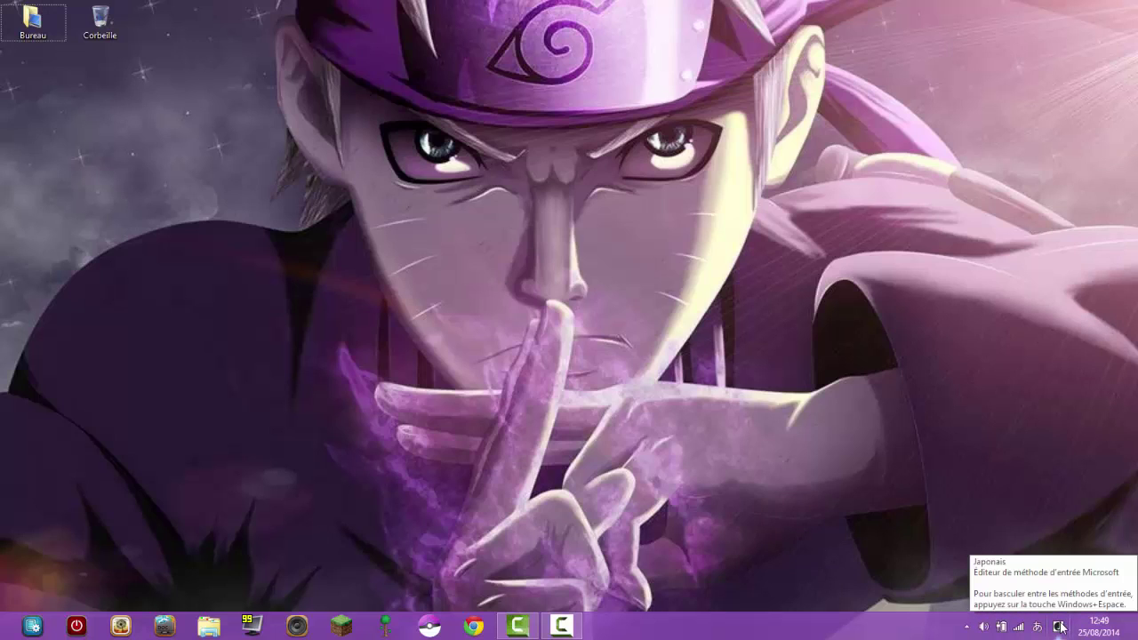
pyautogui.press('super+space')
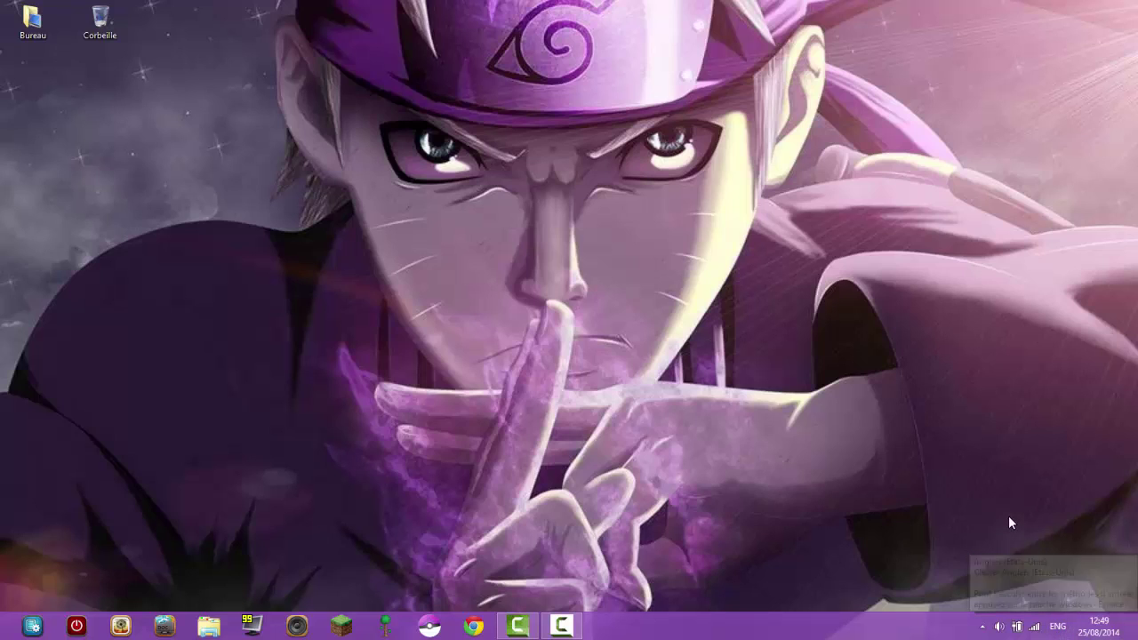
# Close the browser pop-up window and open the Control Panel from the desktop settings
pyautogui.moveTo(1136, 626)
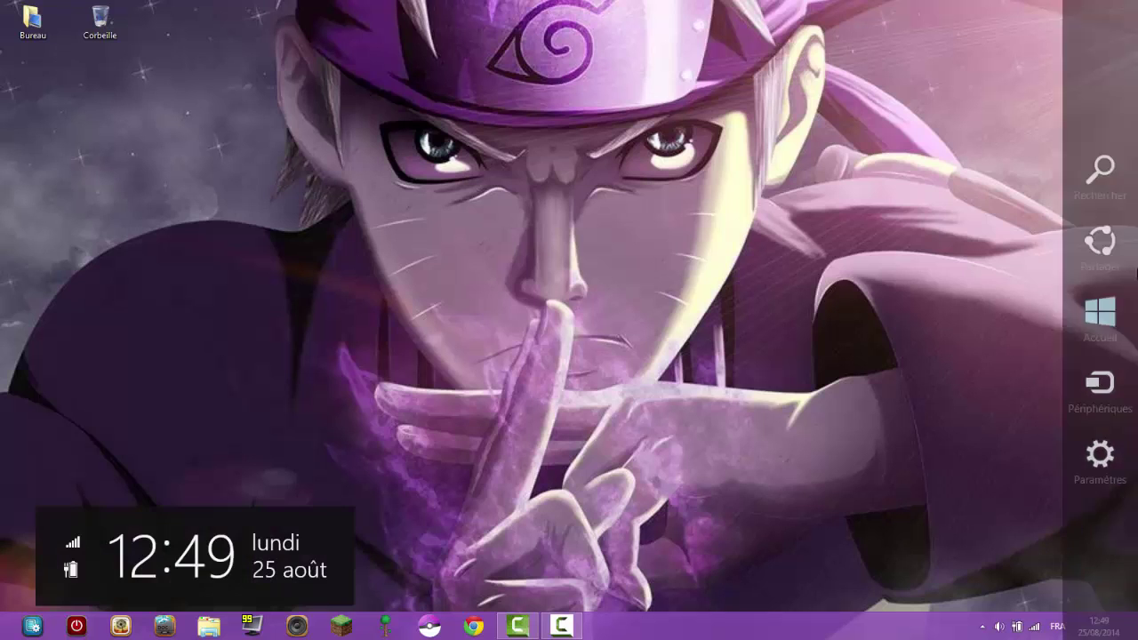
pyautogui.click(1102, 458)
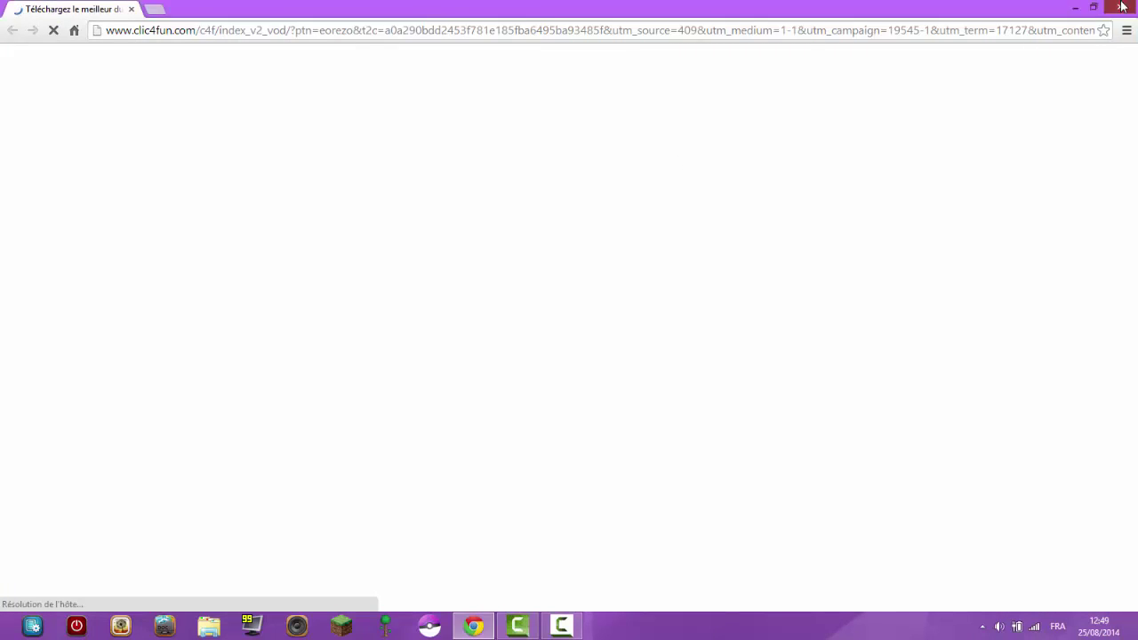
pyautogui.click(1135, 627)
pyautogui.moveTo(1136, 626)
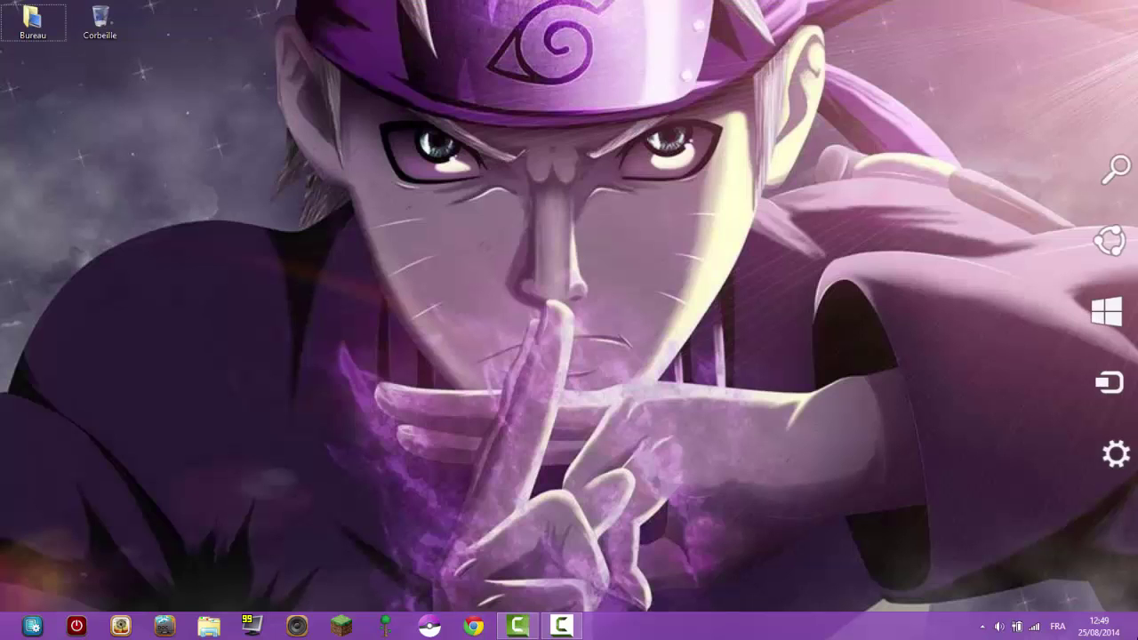
pyautogui.click(1107, 455)
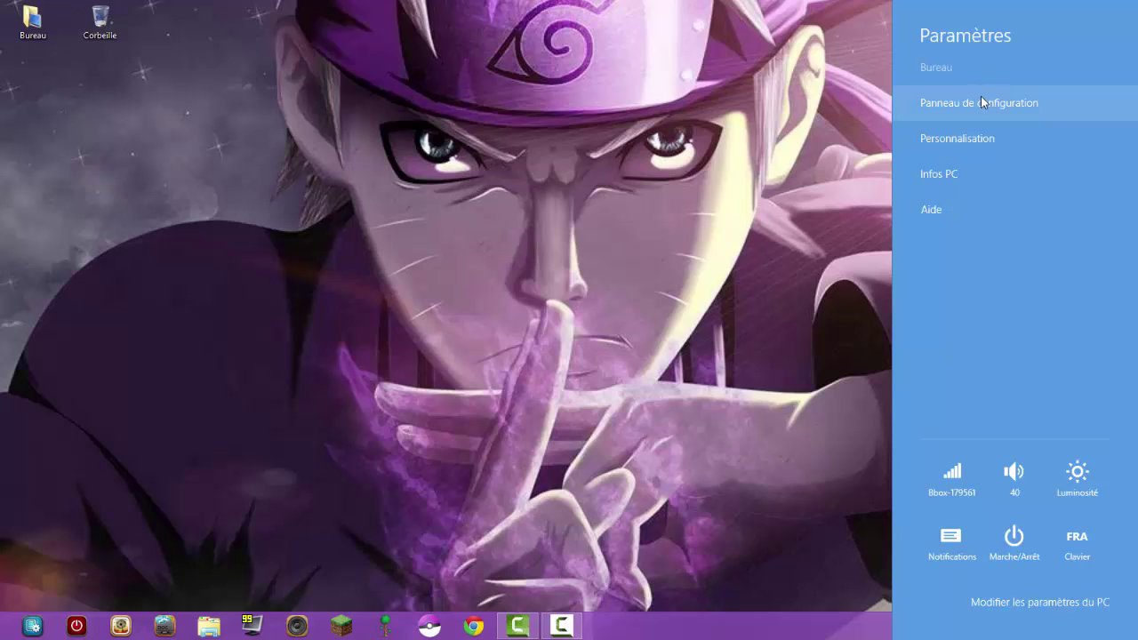
pyautogui.click(954, 116)
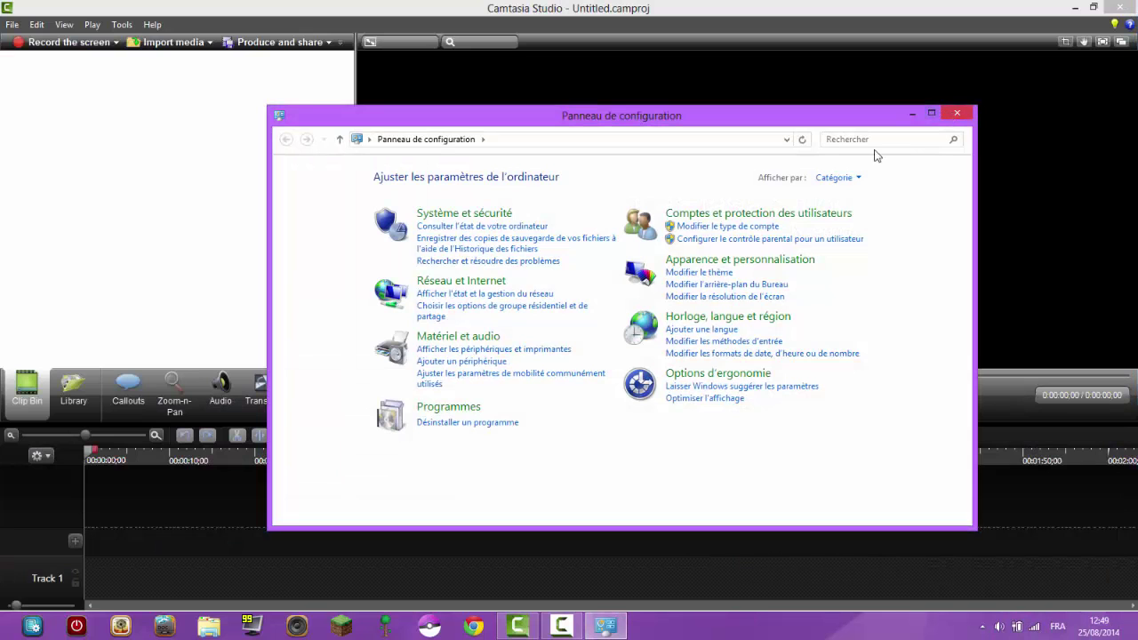
# Minimize Camtasia Studio and hide its recorder window so only the Control Panel remains on the desktop
pyautogui.click(1074, 8)
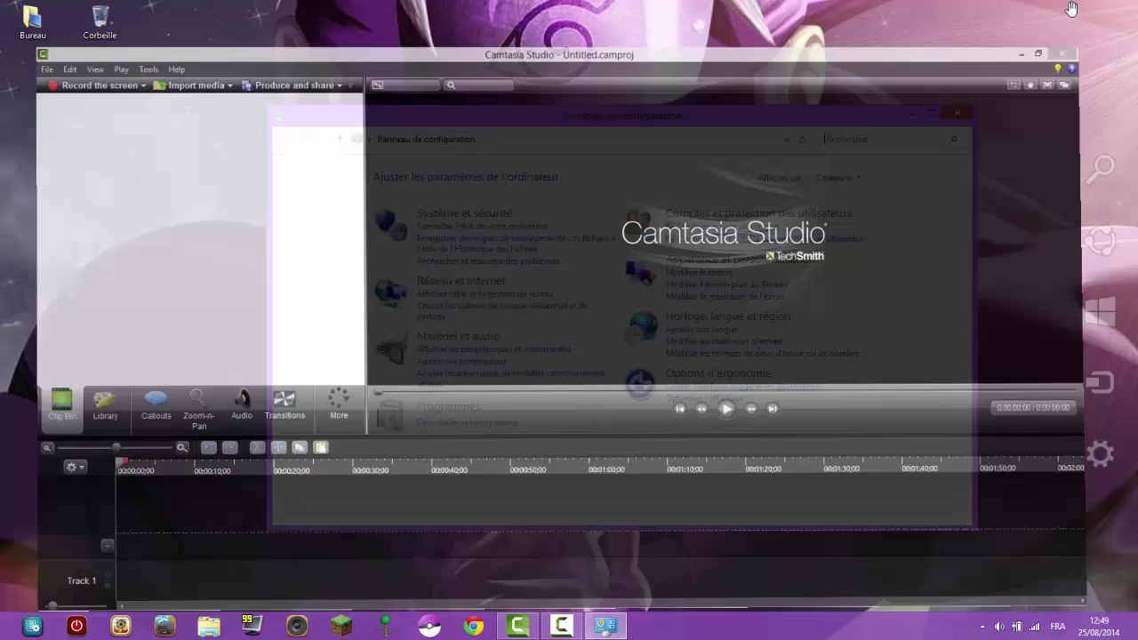
pyautogui.click(561, 625)
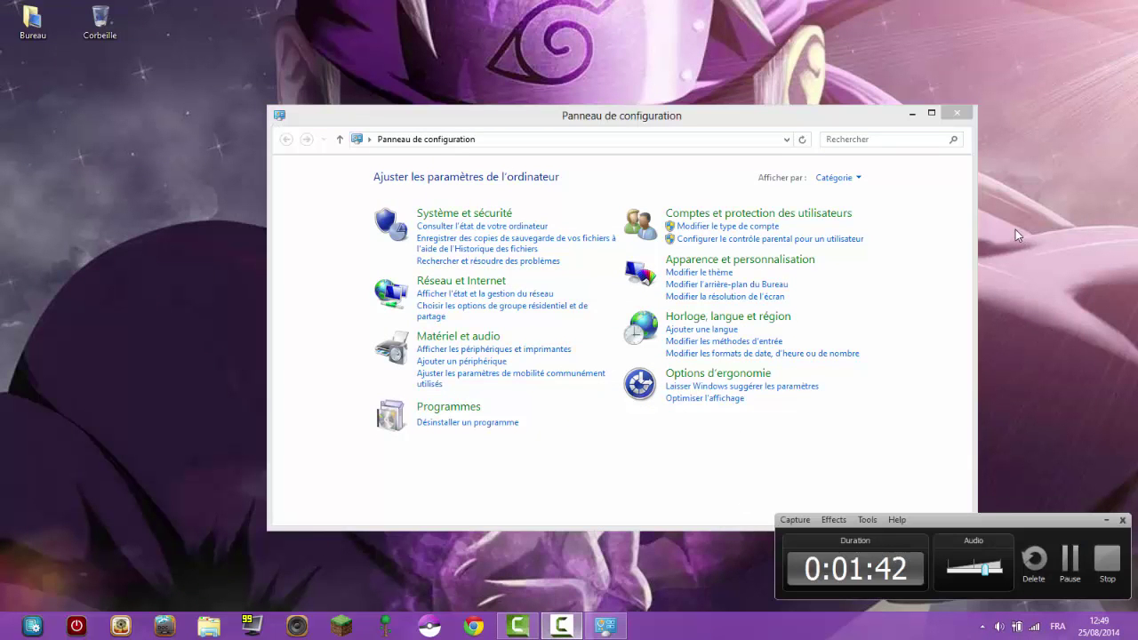
pyautogui.click(925, 444)
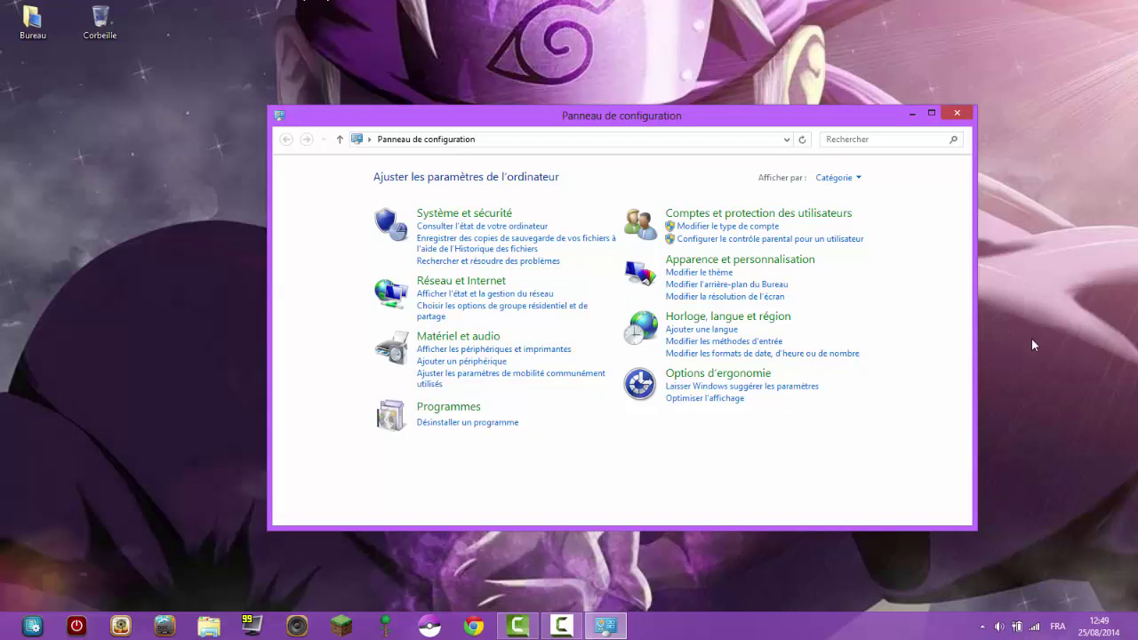
# Open the Langue preferences under Horloge, langue et région and bring up the list of languages that can be added
pyautogui.click(675, 323)
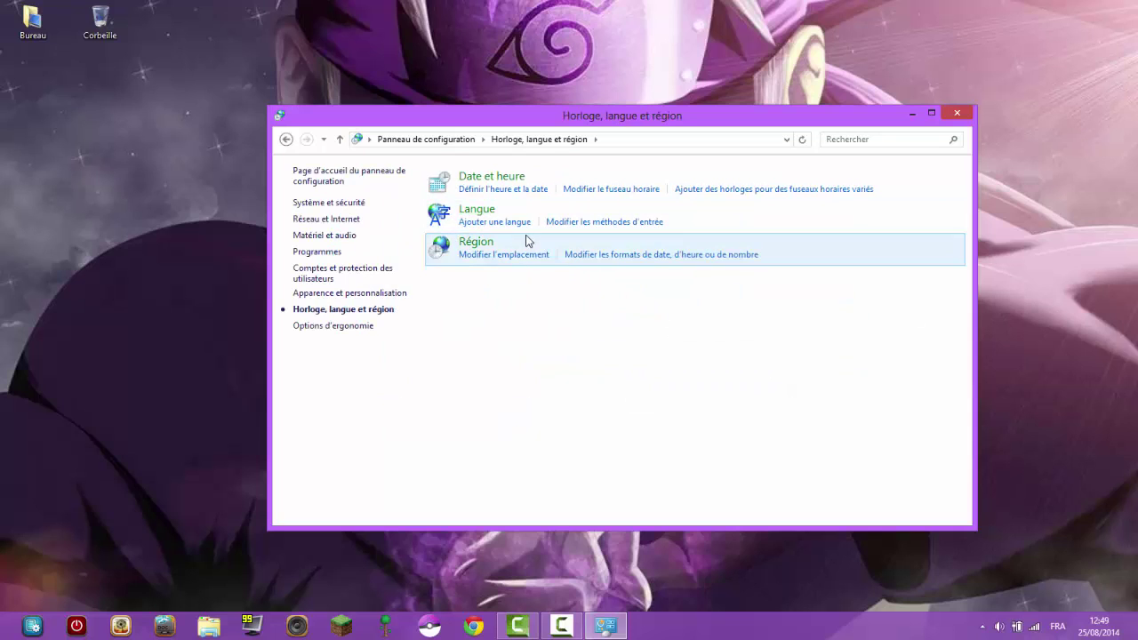
pyautogui.click(483, 211)
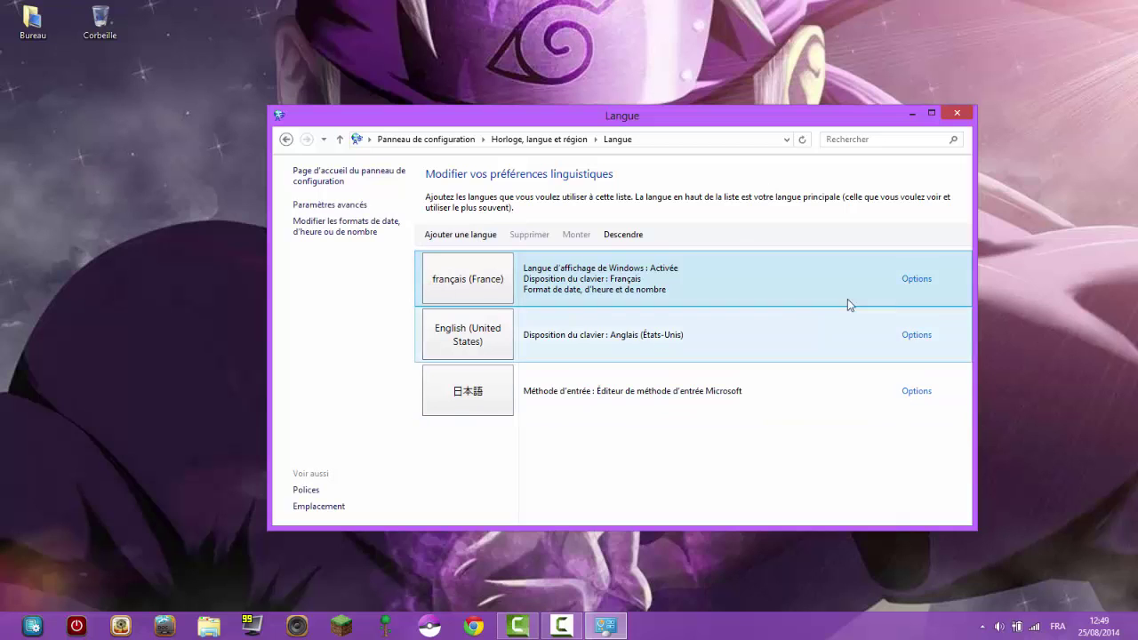
pyautogui.click(565, 391)
pyautogui.click(529, 324)
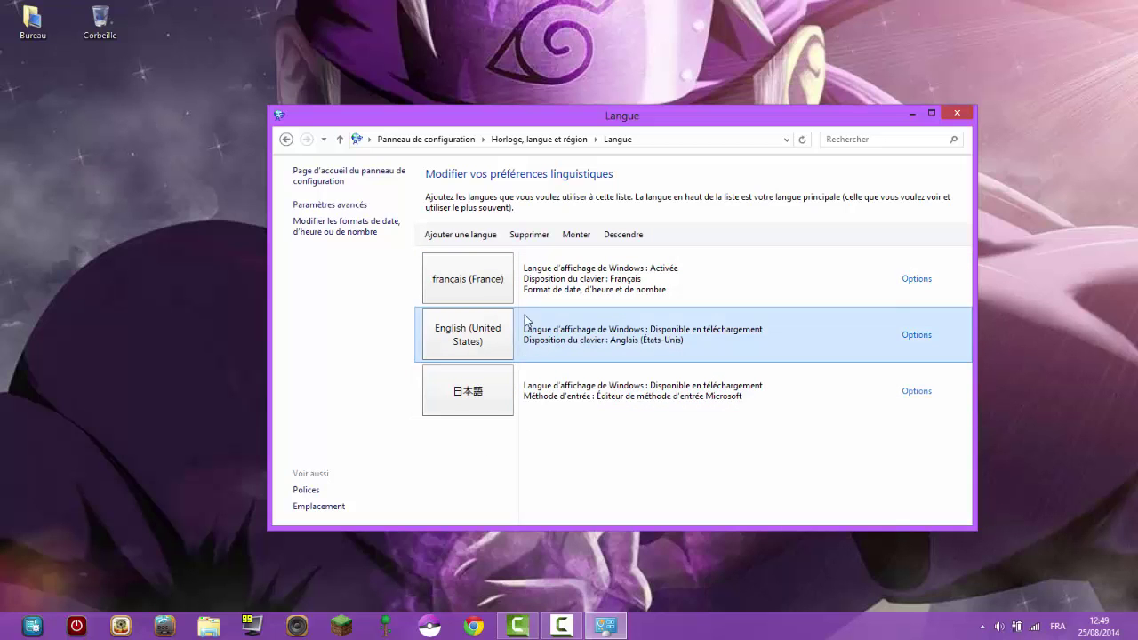
pyautogui.click(436, 290)
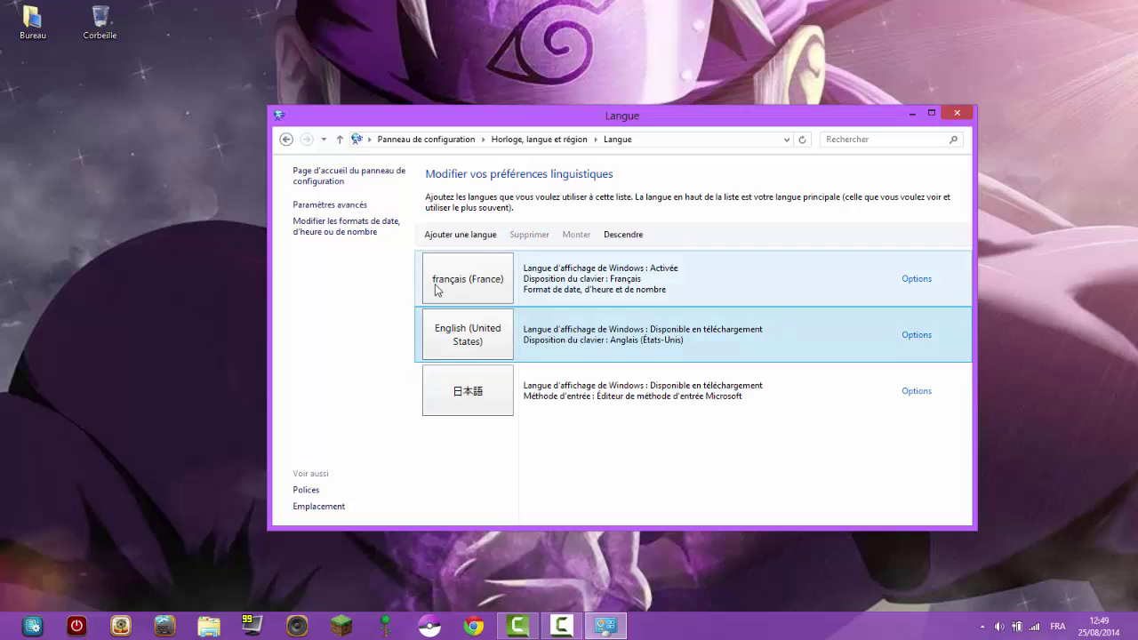
pyautogui.click(460, 234)
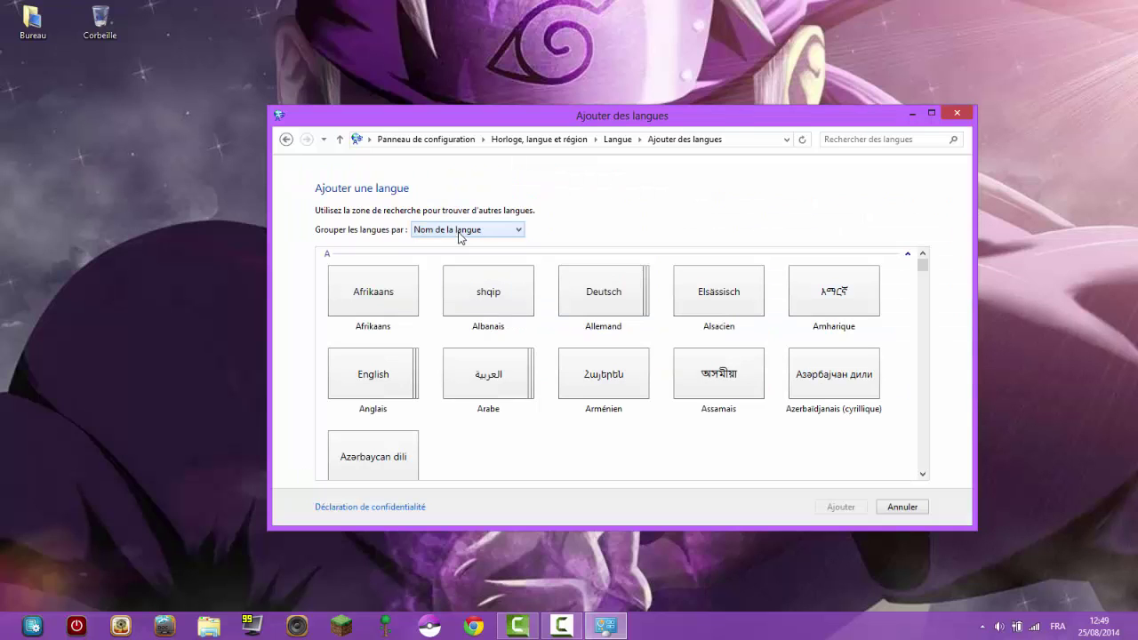
# Browse the regional variants of English and return to the full list of languages
pyautogui.doubleClick(377, 375)
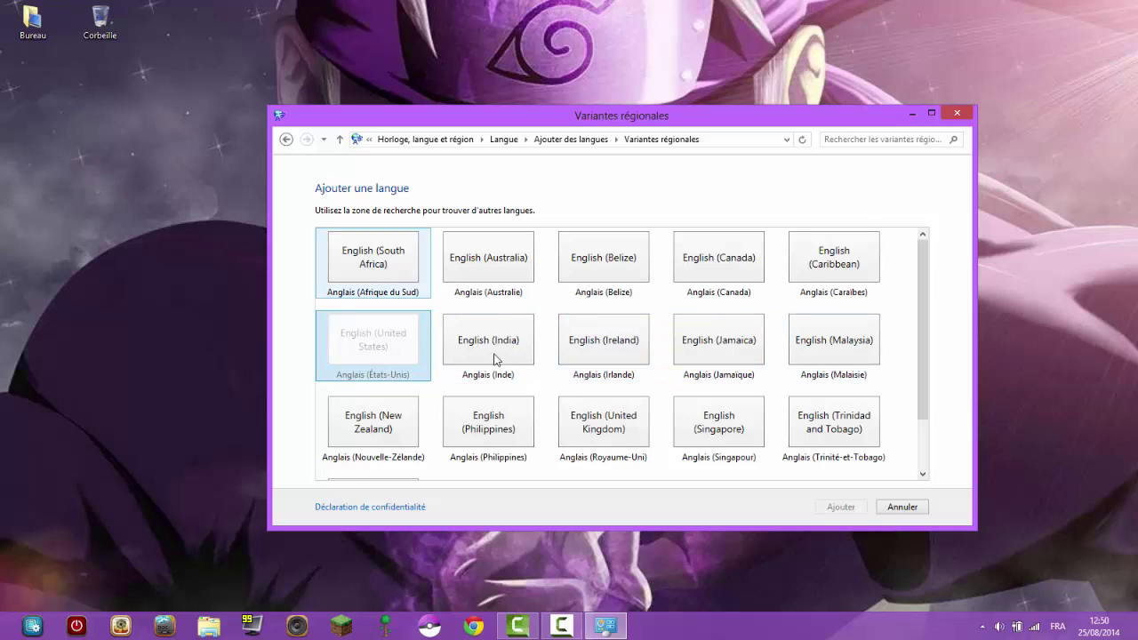
pyautogui.scroll(-1, 494, 358)
pyautogui.scroll(1, 686, 272)
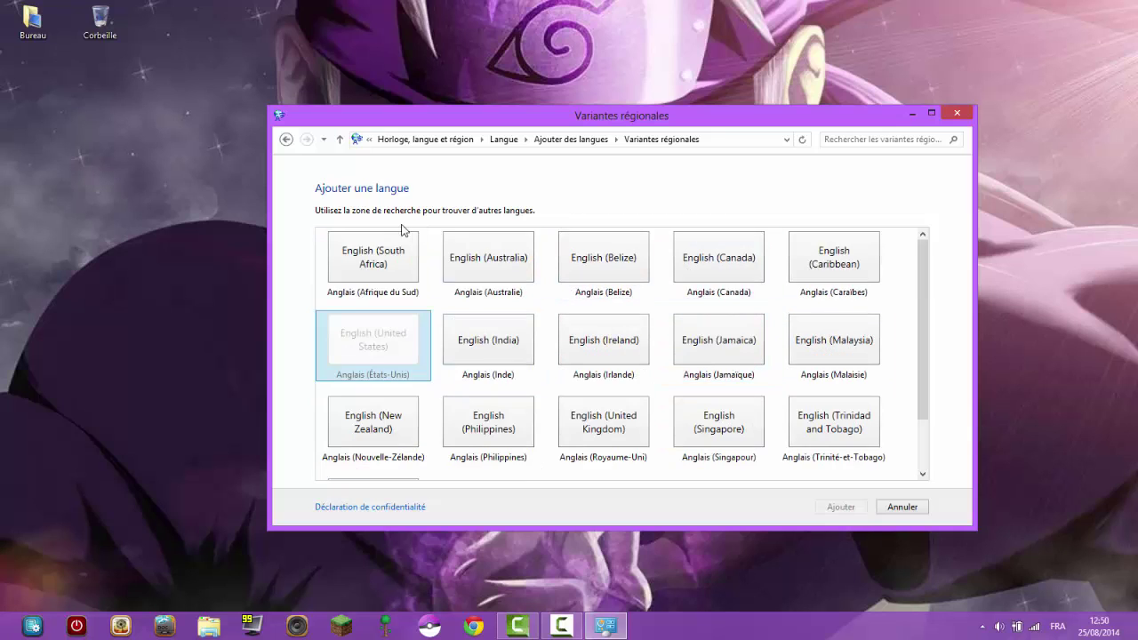
pyautogui.click(587, 139)
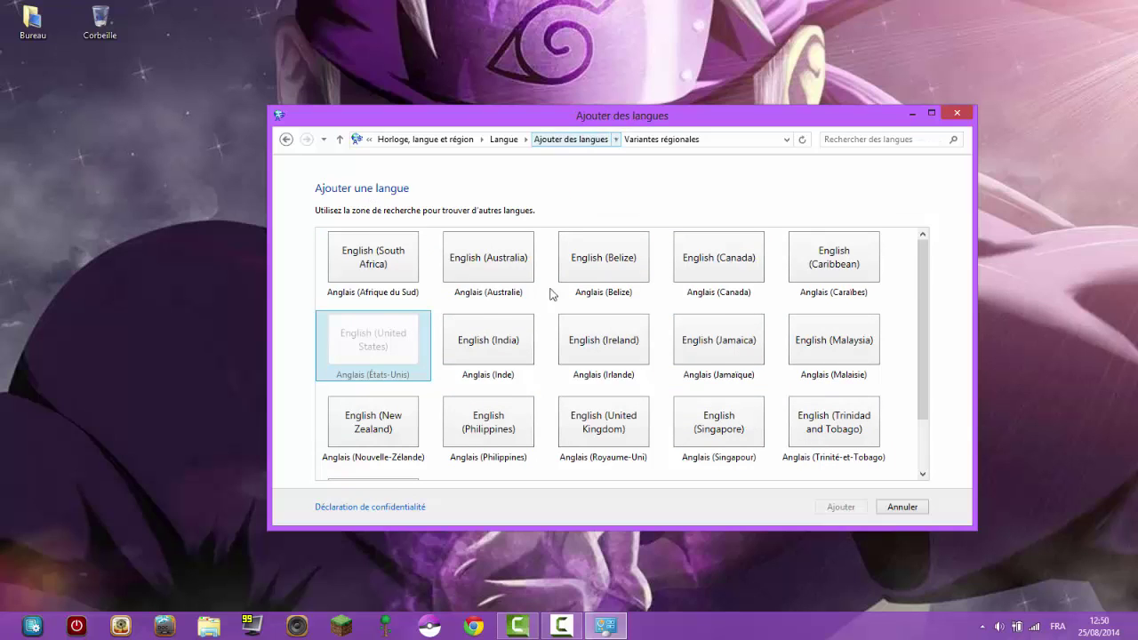
# Add the Español (Colombia) regional variant of Spanish to the preferred languages
pyautogui.scroll(-1, 618, 396)
pyautogui.scroll(-3, 623, 397)
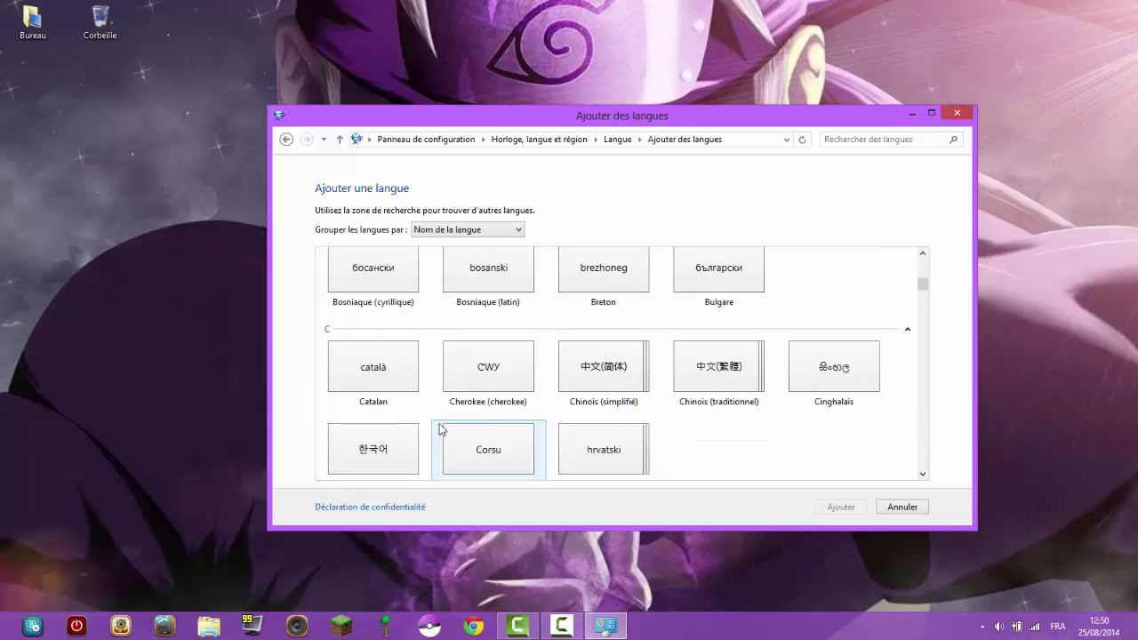
pyautogui.scroll(-4, 826, 441)
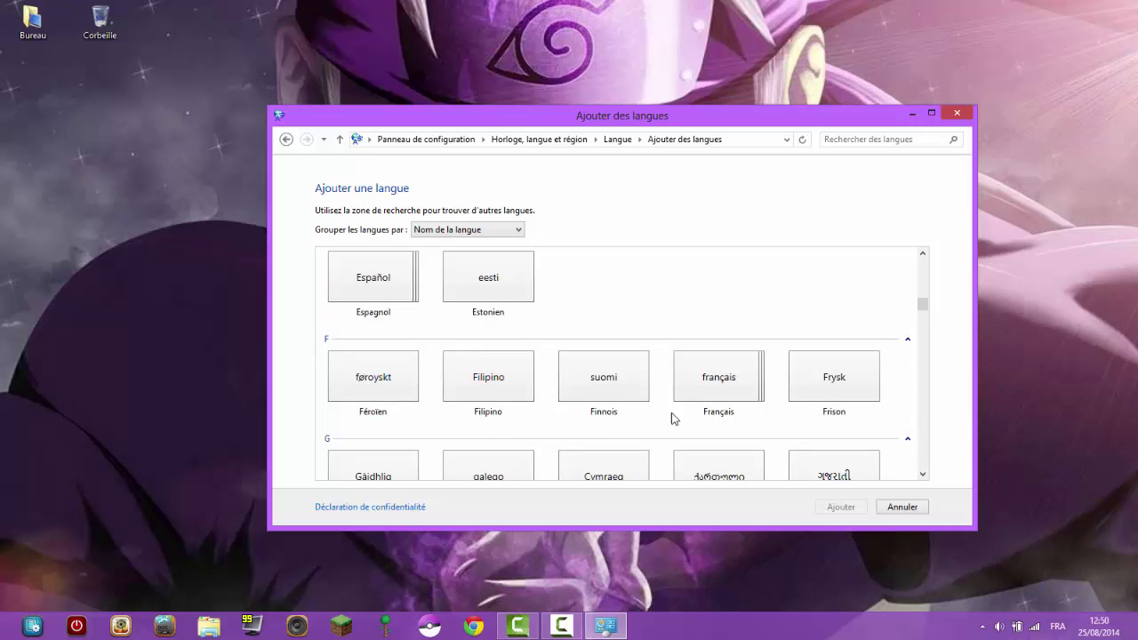
pyautogui.click(395, 311)
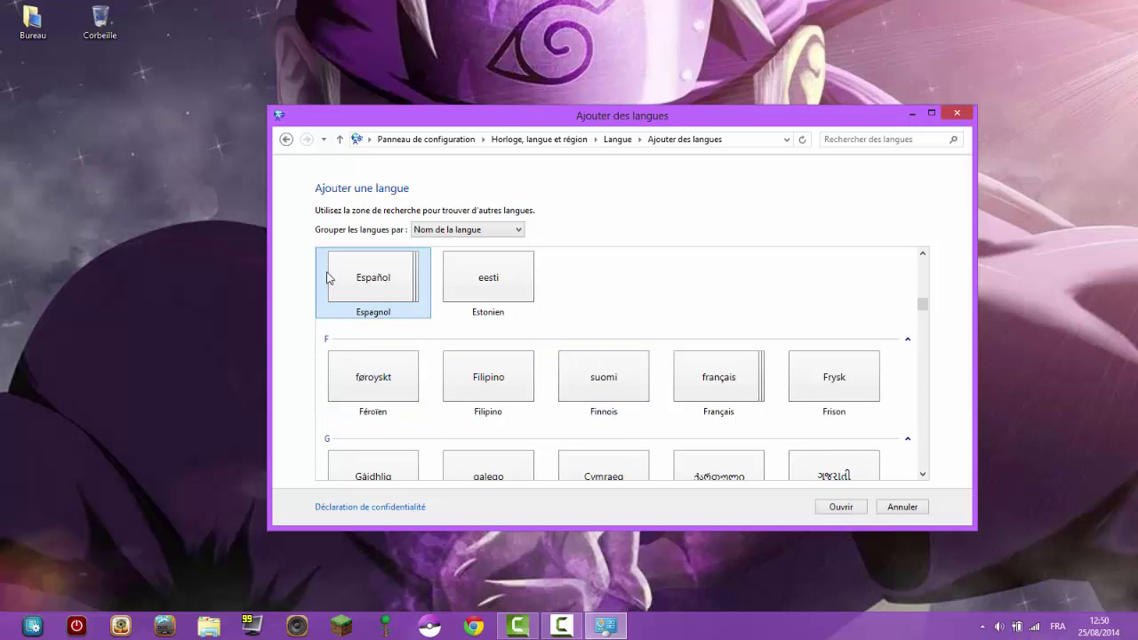
pyautogui.doubleClick(370, 274)
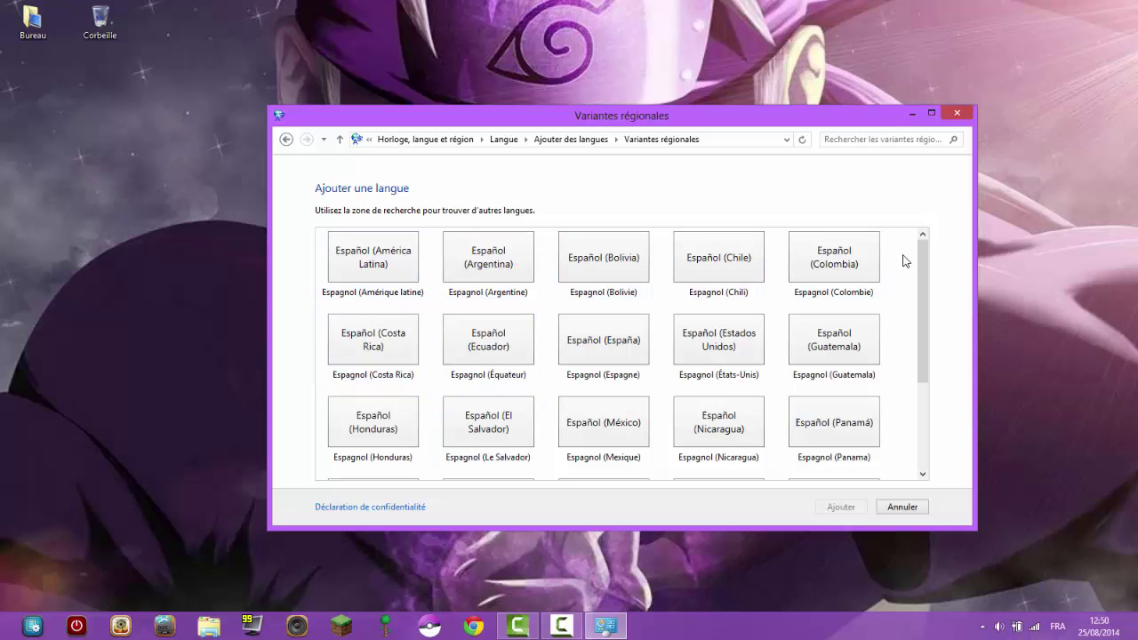
pyautogui.click(866, 265)
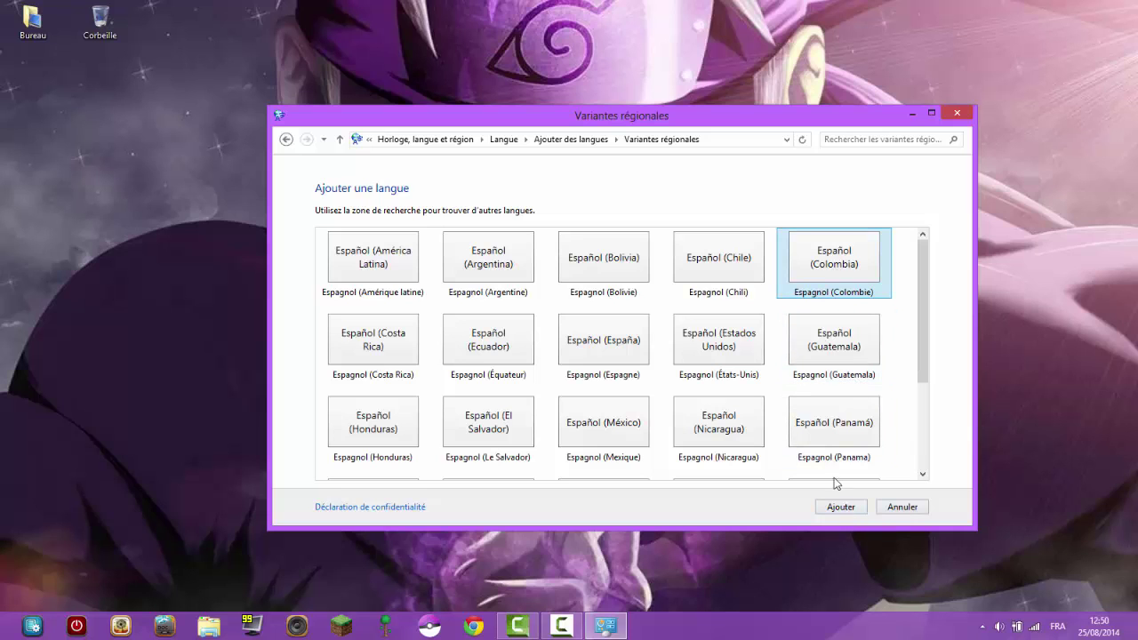
pyautogui.click(840, 509)
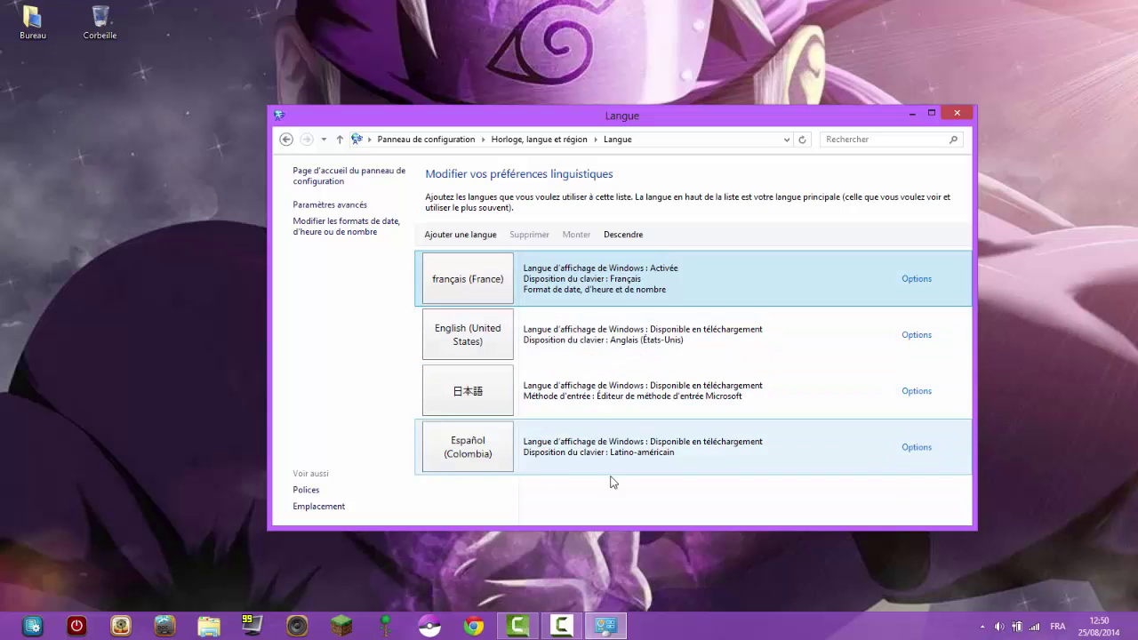
# Close the Langue preferences window and cycle the keyboard input language to Espagnol (Colombie)
pyautogui.click(957, 114)
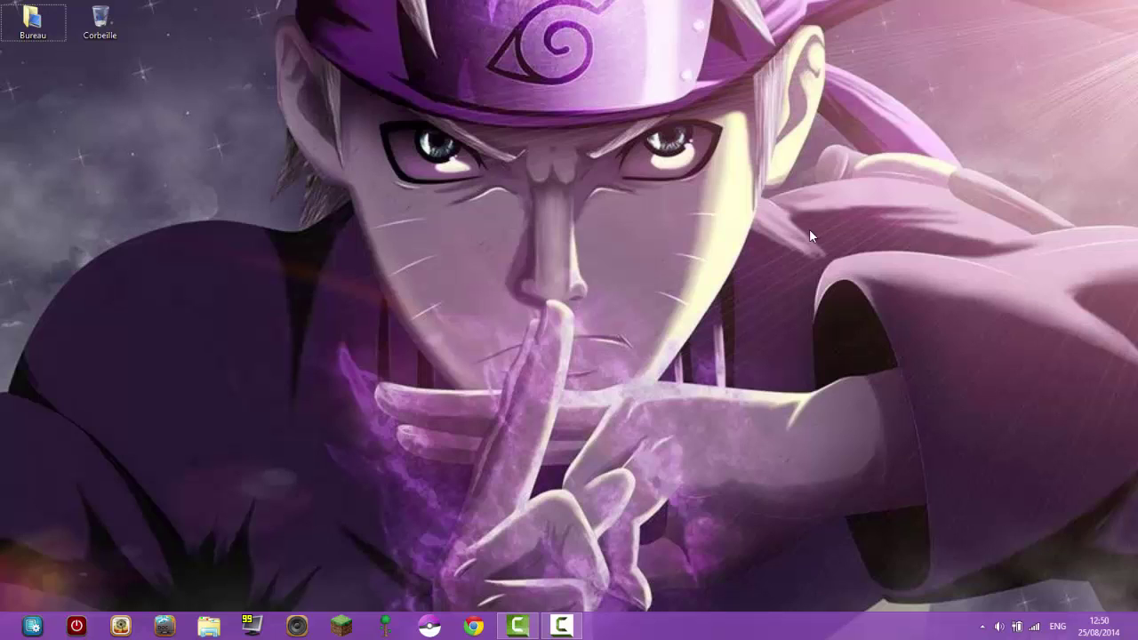
pyautogui.hotkey('alt', 'shift')
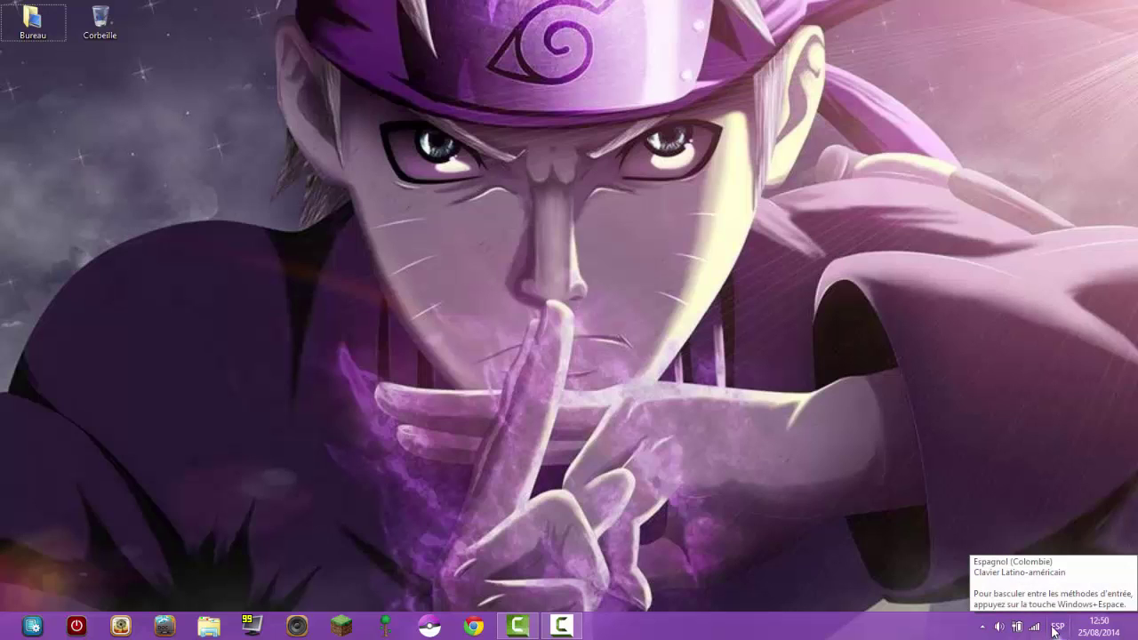
# Switch the keyboard input language to Anglais (États-Unis) and back to Français (France) from the list of installed input methods
pyautogui.click(1056, 627)
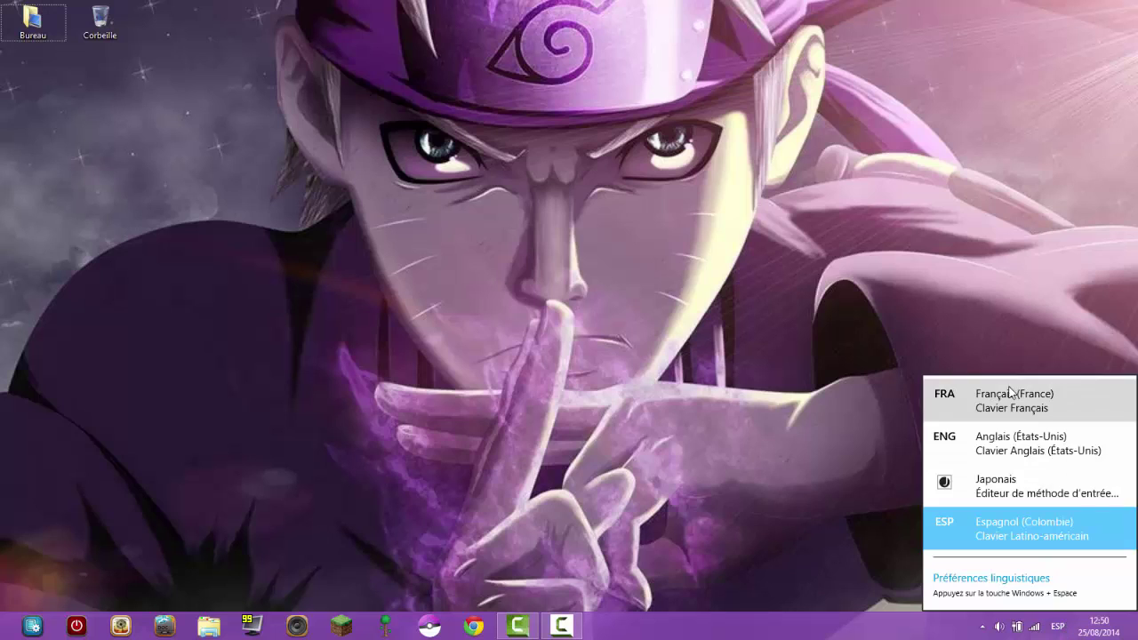
pyautogui.click(1019, 444)
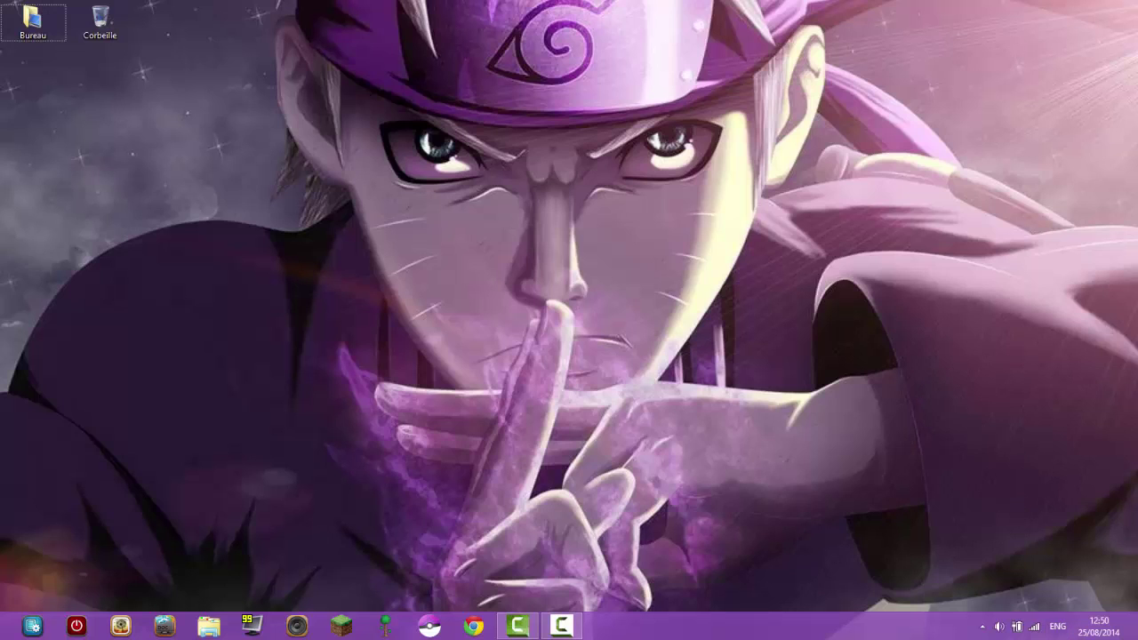
pyautogui.click(1057, 627)
pyautogui.click(1022, 400)
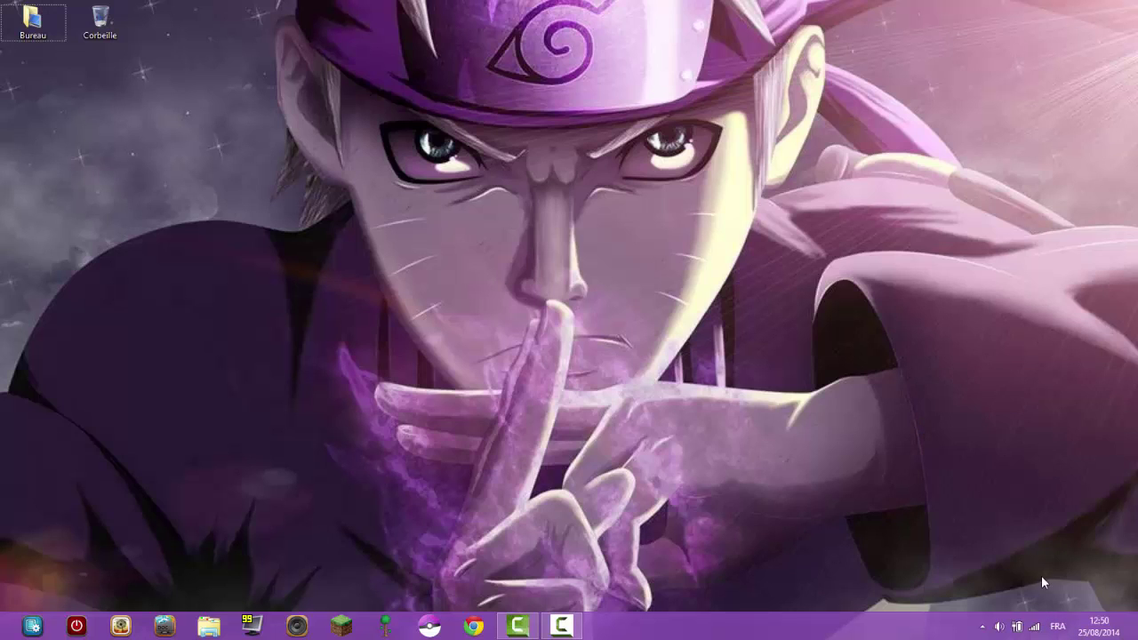
# Reselect Français (France) as the input language, review the list of available input methods, and dismiss it
pyautogui.click(1057, 626)
pyautogui.click(966, 395)
pyautogui.click(1054, 627)
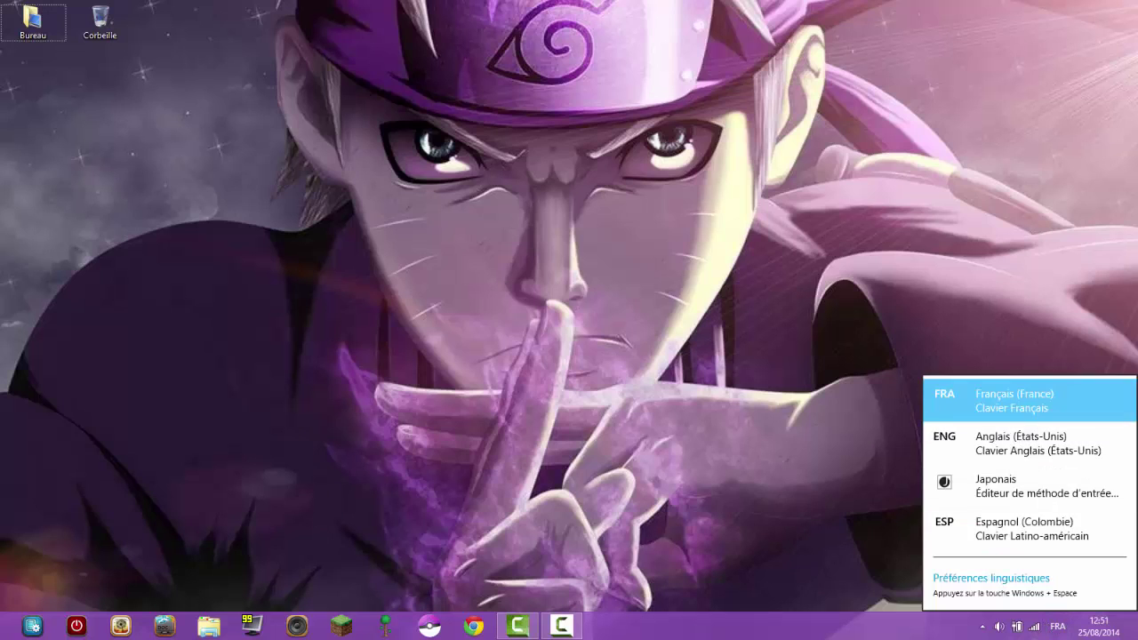
pyautogui.moveTo(1137, 639)
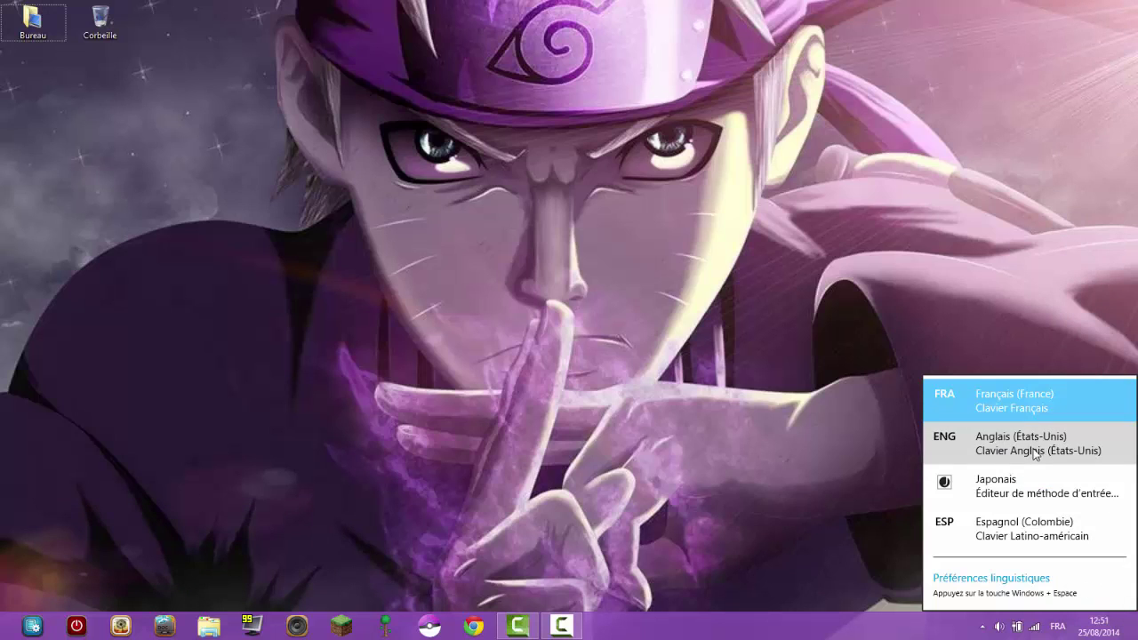
pyautogui.press('Escape')
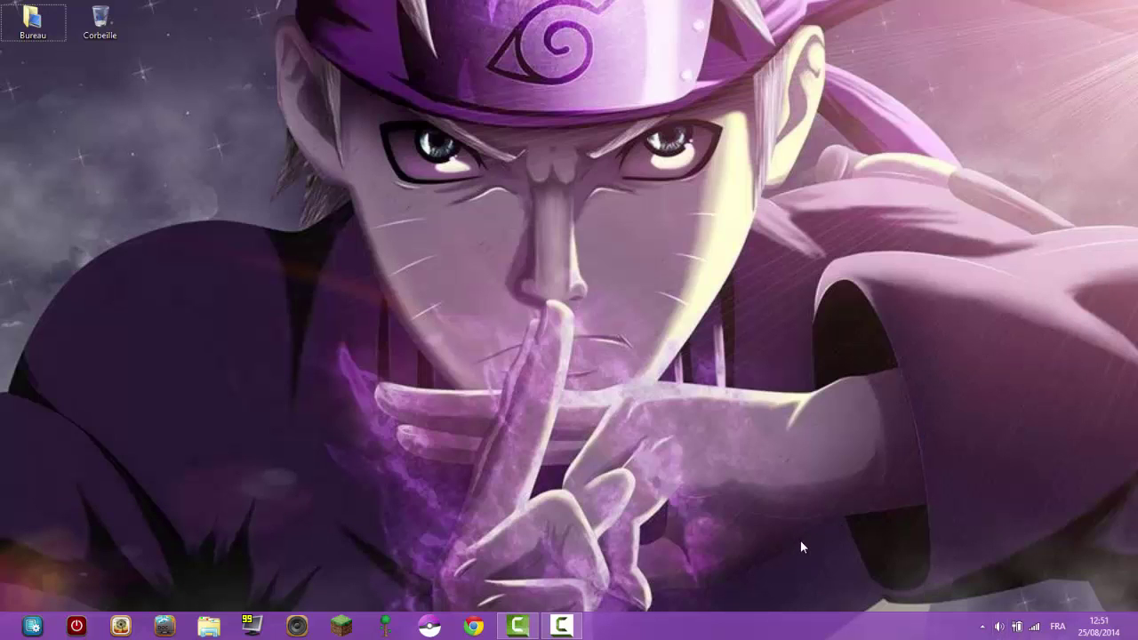